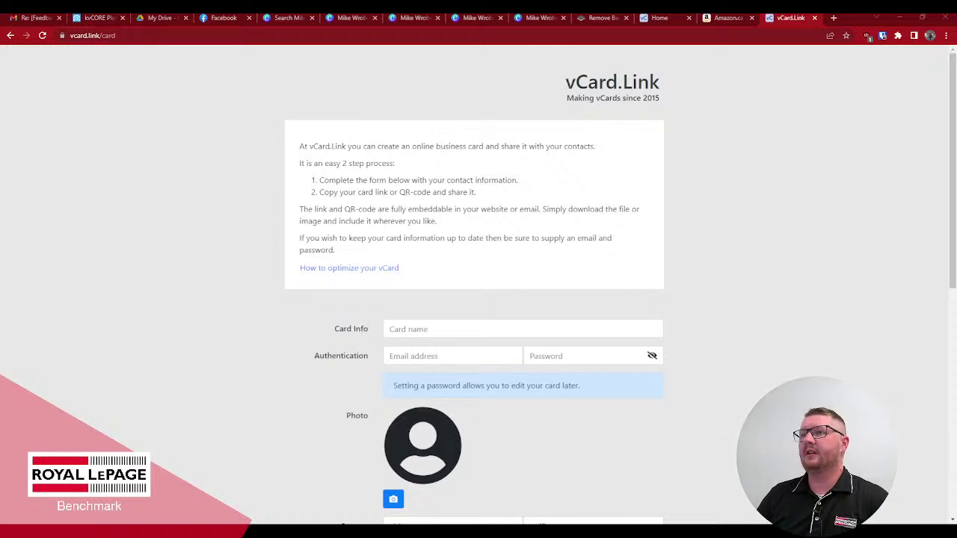
# Review the vCard creation form's card info, authentication, photo, contact, occupation and note fields
pyautogui.scroll(-2, 474, 299)
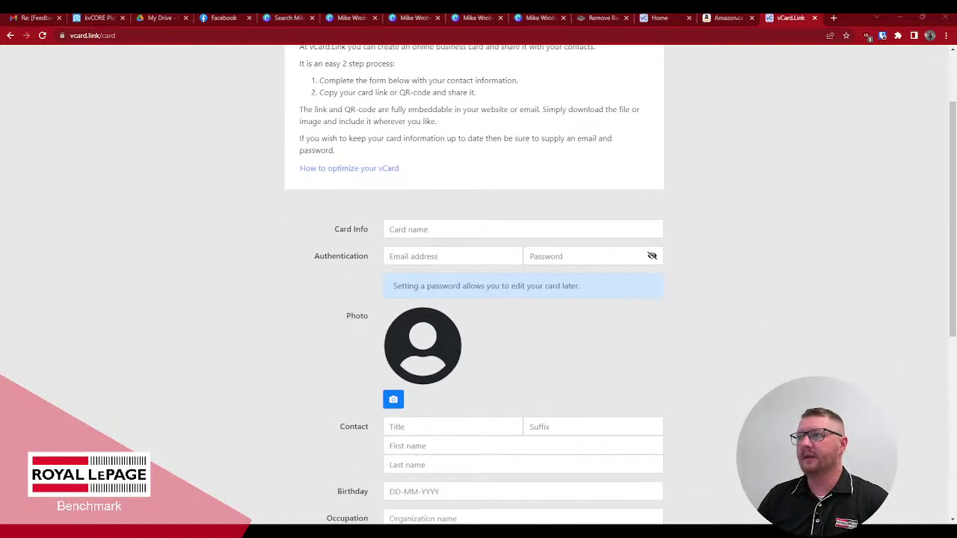
pyautogui.scroll(-6, 474, 299)
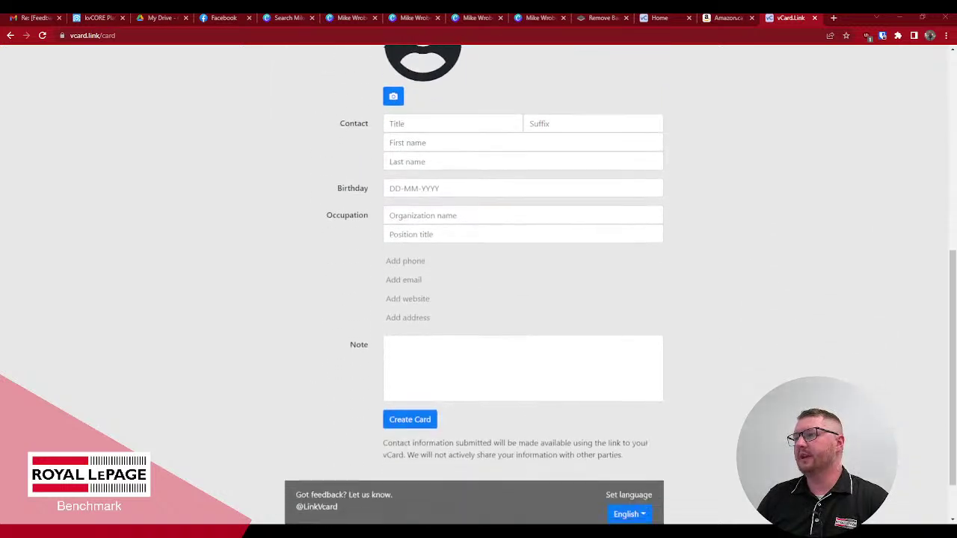
pyautogui.scroll(5, 474, 299)
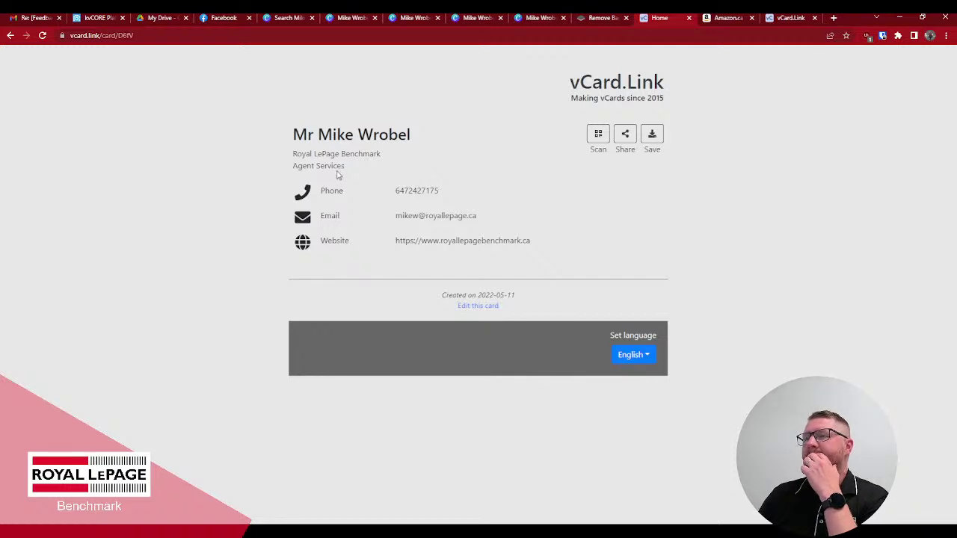
pyautogui.click(780, 17)
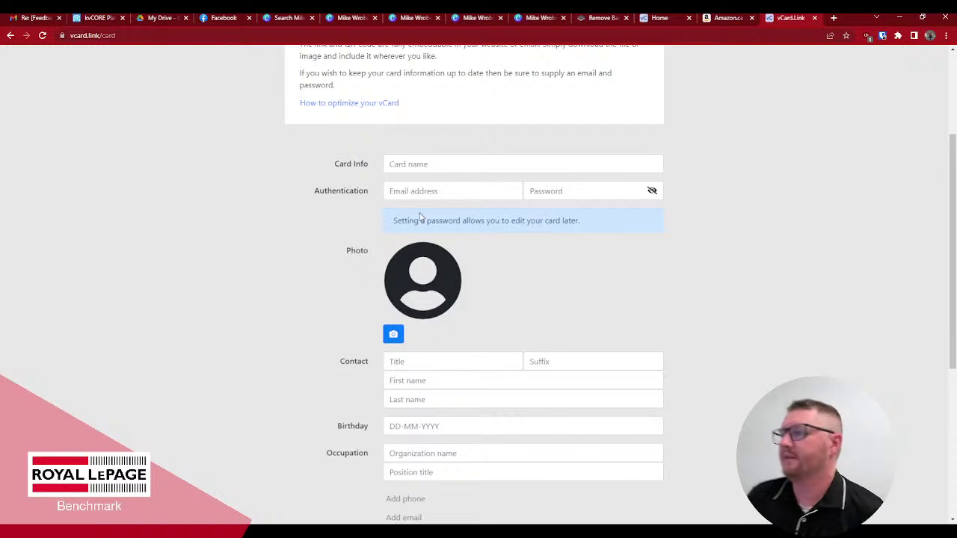
pyautogui.scroll(-3, 440, 323)
pyautogui.scroll(2, 439, 318)
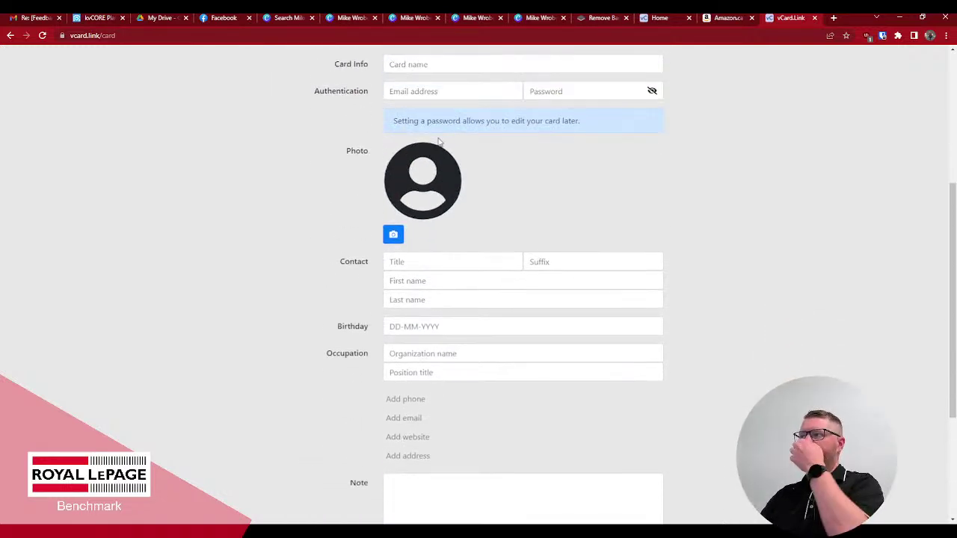
# Copy the VCF file link from the share options of the finished vCard
pyautogui.click(669, 17)
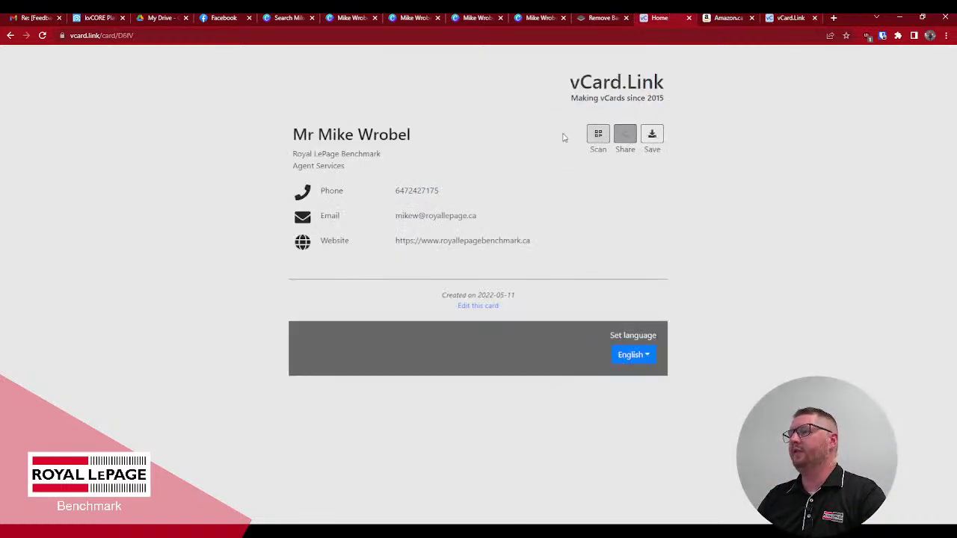
pyautogui.click(625, 137)
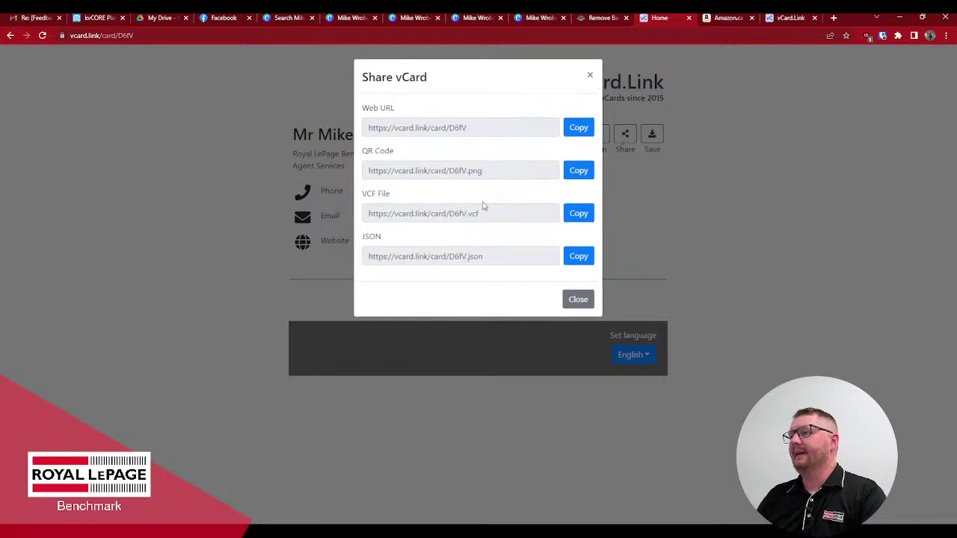
pyautogui.moveTo(369, 216); pyautogui.dragTo(498, 219)
pyautogui.click(499, 218)
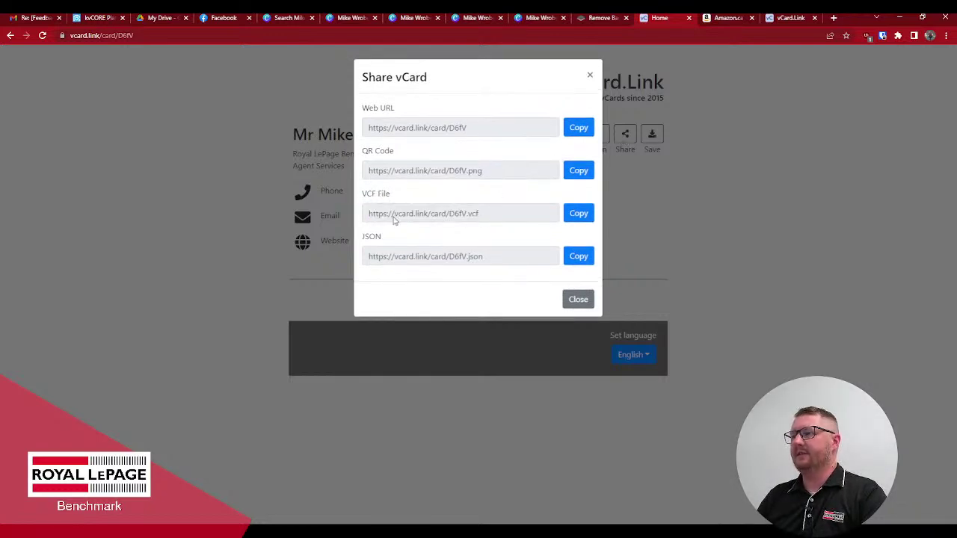
pyautogui.click(571, 217)
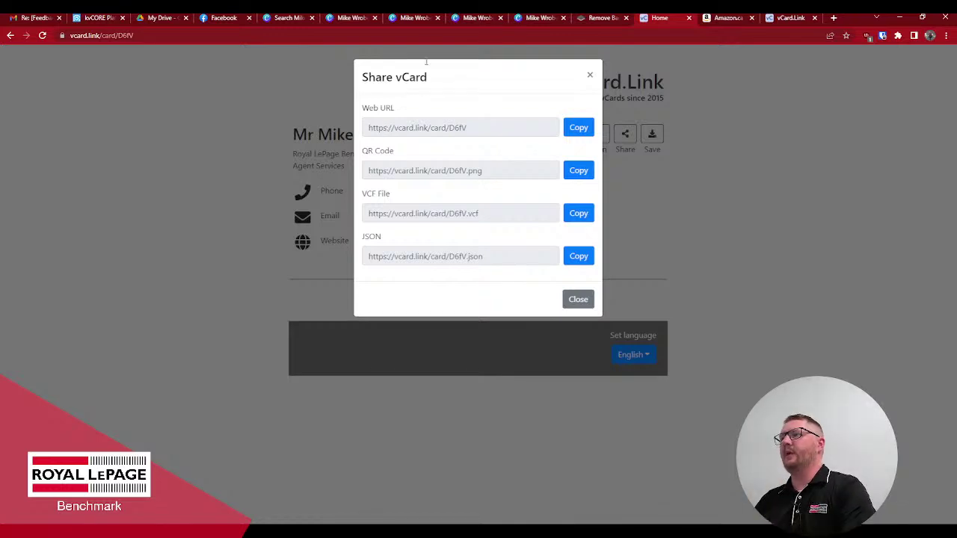
# Switch to the digital business card design in Canva, closing the surplus published-view tabs, and go to its first page
pyautogui.click(534, 17)
pyautogui.click(480, 16)
pyautogui.click(409, 16)
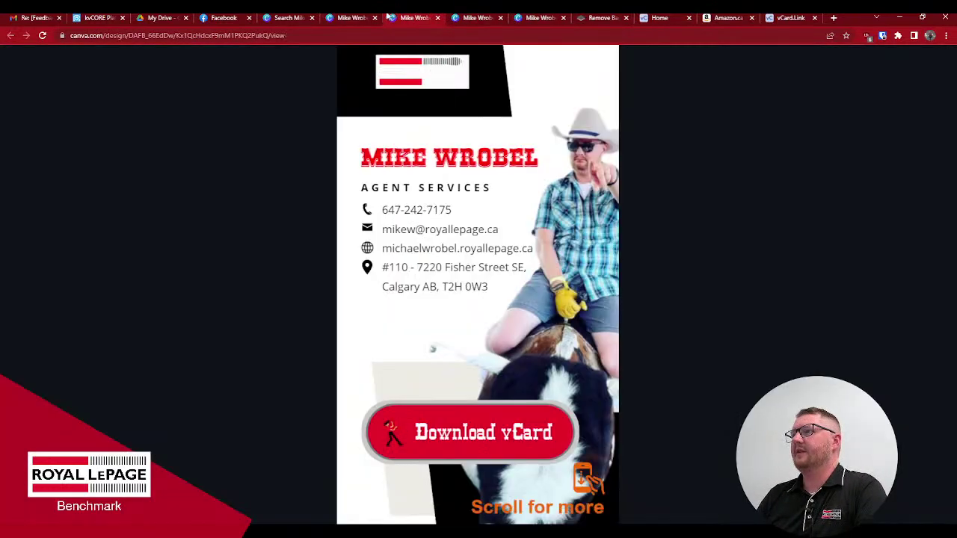
pyautogui.click(358, 17)
pyautogui.click(437, 18)
pyautogui.click(437, 17)
pyautogui.click(437, 17)
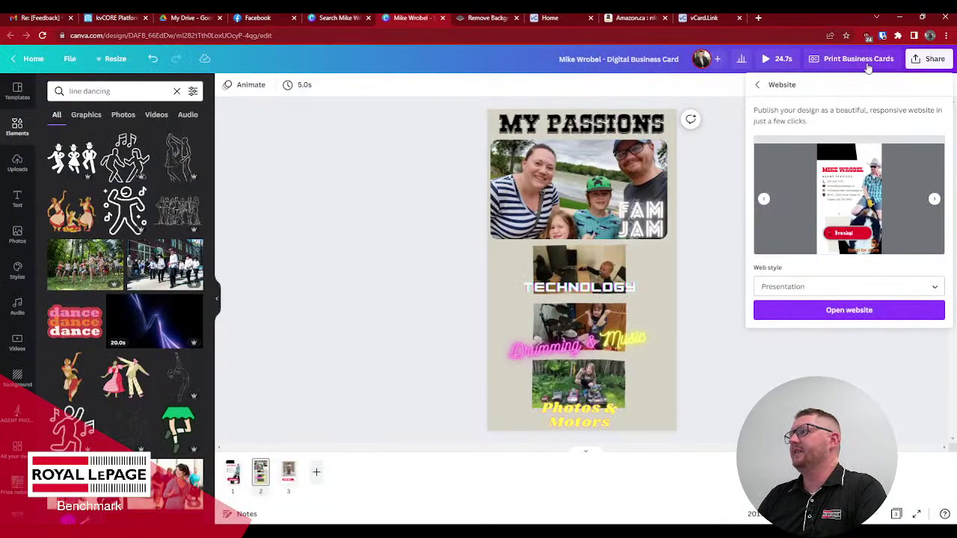
pyautogui.click(392, 117)
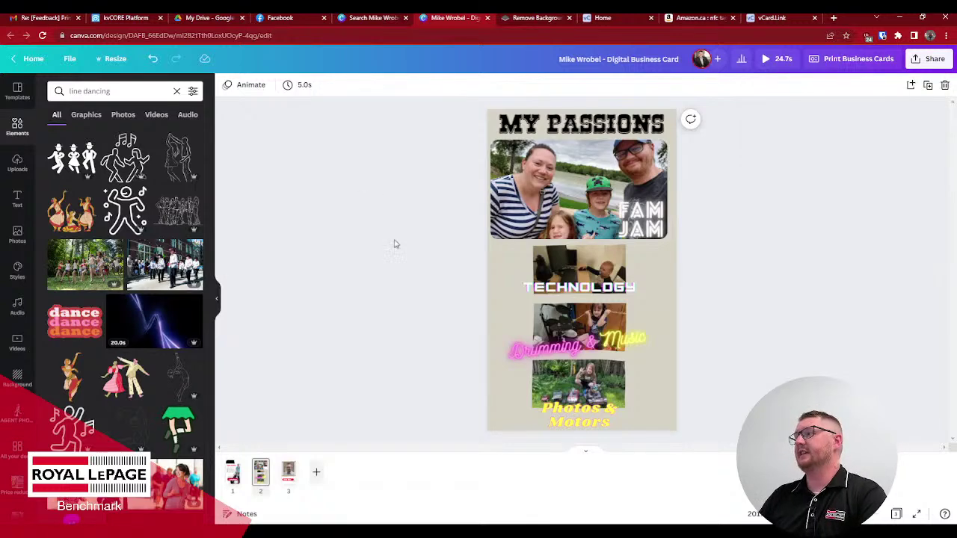
pyautogui.press('pageup')
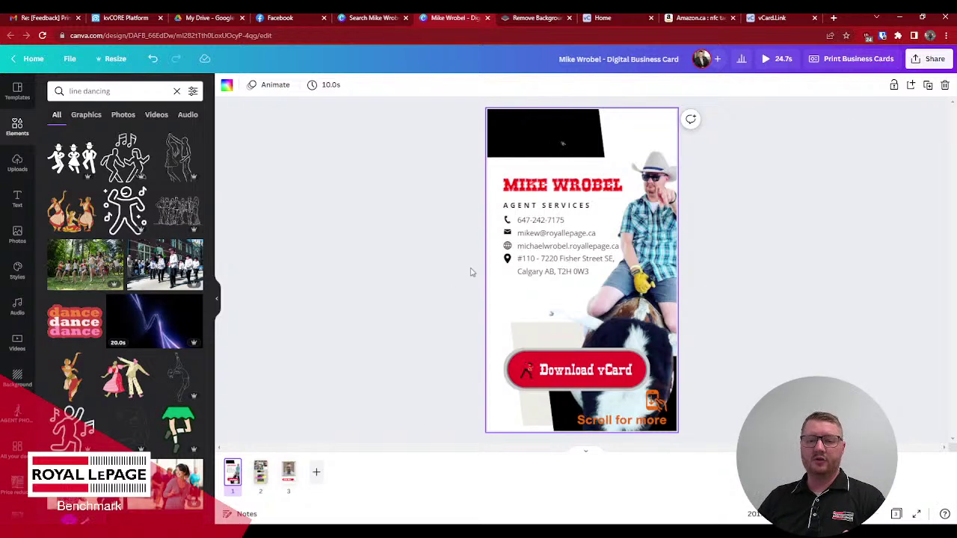
# Select the Download vCard button on the card and search the design elements for "button"
pyautogui.click(535, 364)
pyautogui.click(520, 359)
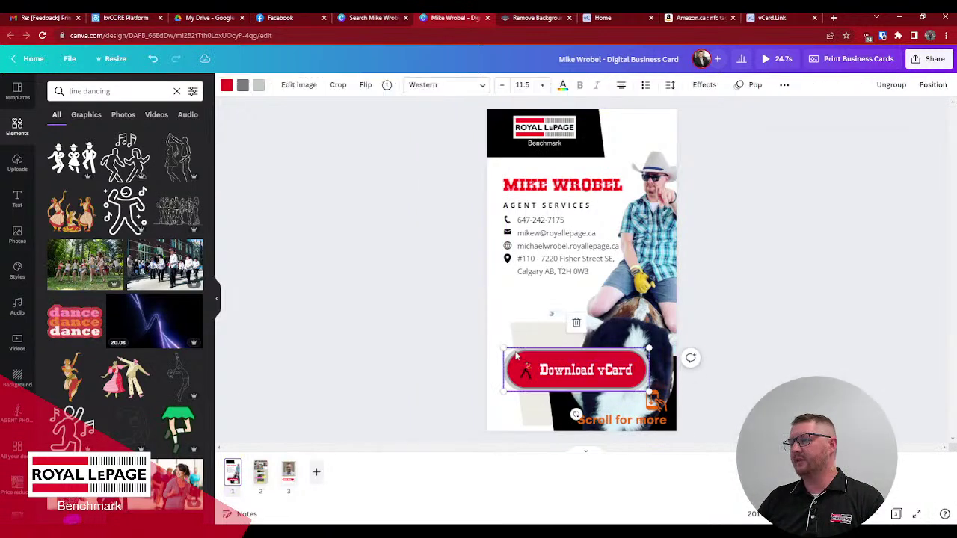
pyautogui.click(17, 127)
pyautogui.click(127, 91)
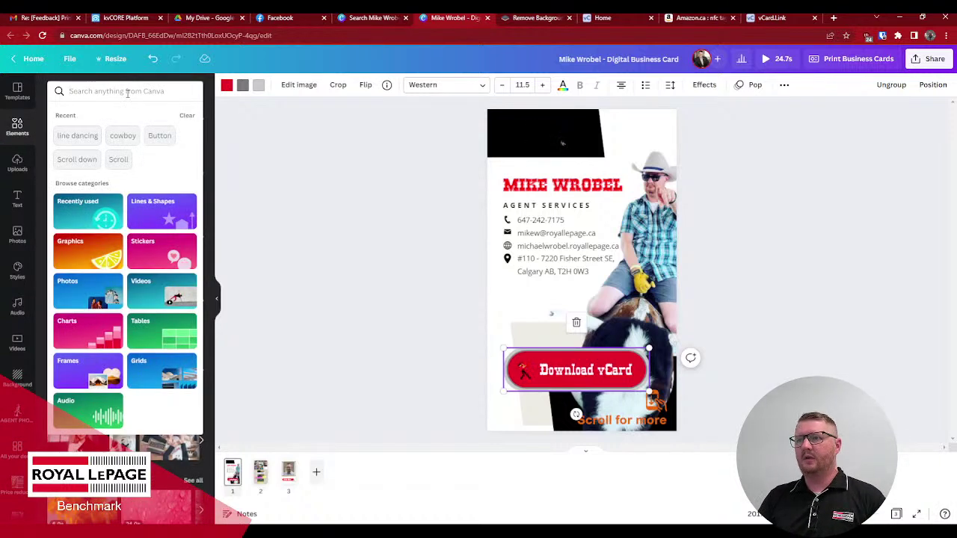
pyautogui.write('button')
pyautogui.press('Return')
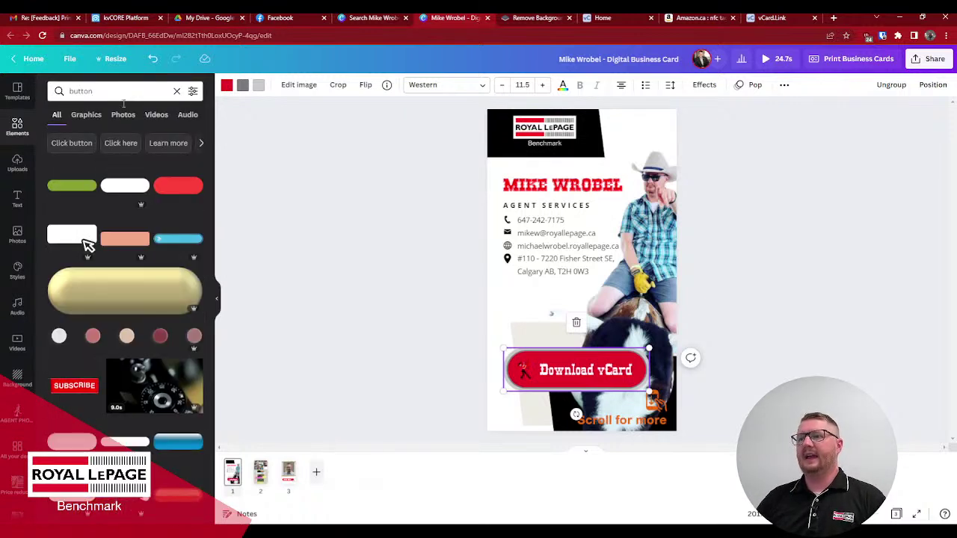
pyautogui.scroll(-1, 134, 337)
pyautogui.scroll(1, 135, 390)
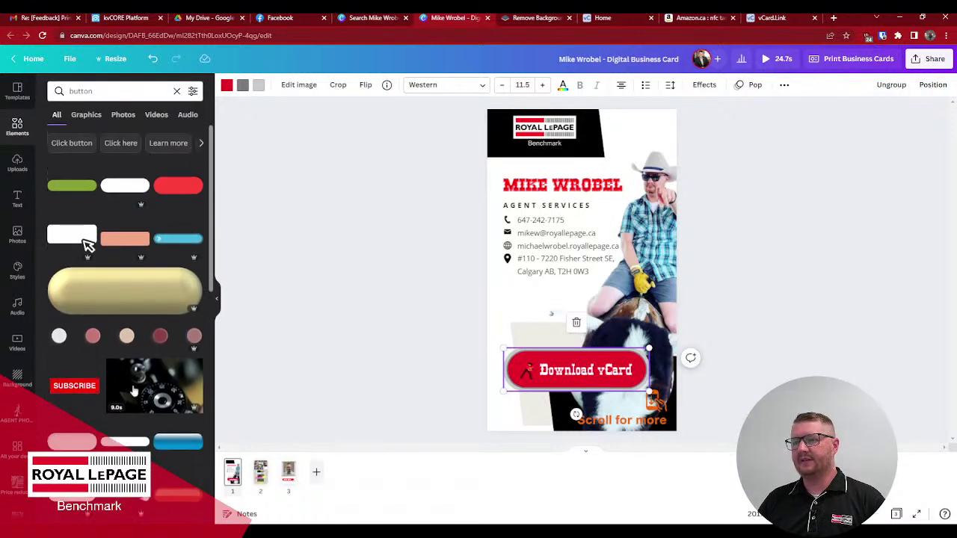
# Inspect the dancer icon inside the grouped Download vCard button, then clear the selection
pyautogui.click(567, 374)
pyautogui.press('Tab')
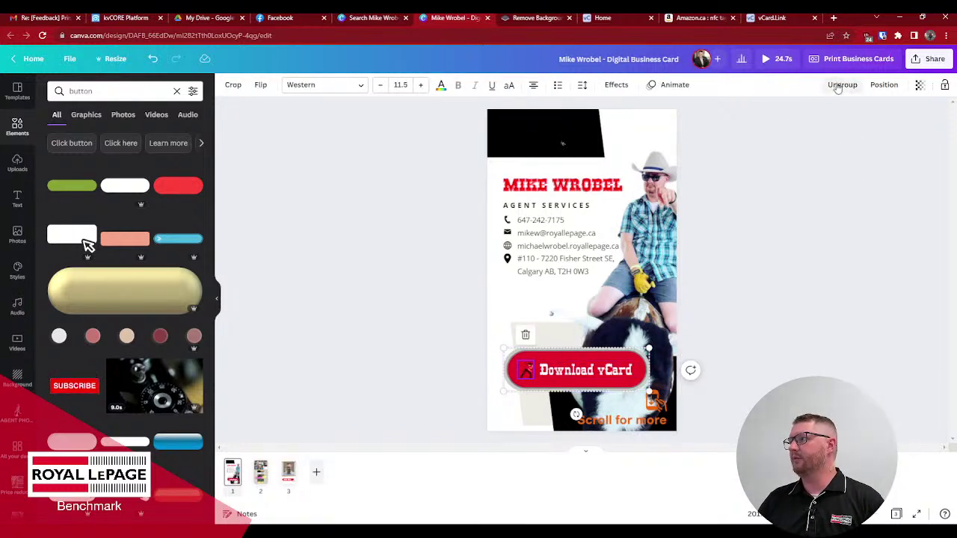
pyautogui.click(749, 392)
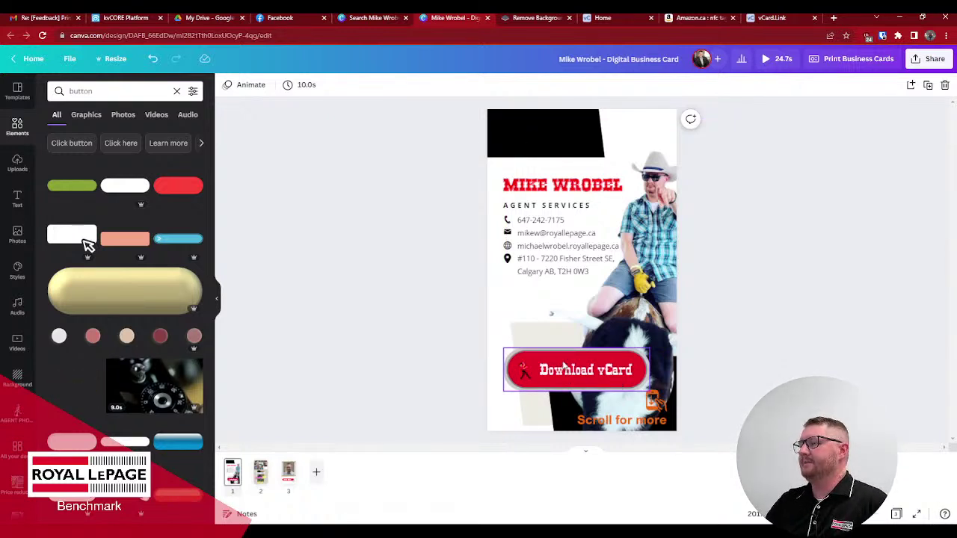
# Try to replace the link on the grouped Download vCard button with the copied VCF file URL
pyautogui.click(564, 367)
pyautogui.click(564, 366)
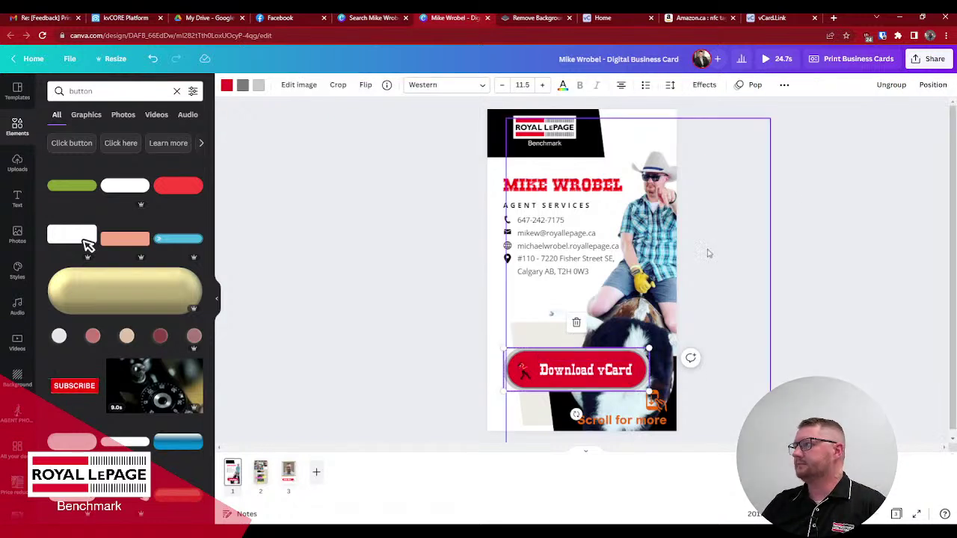
pyautogui.click(784, 86)
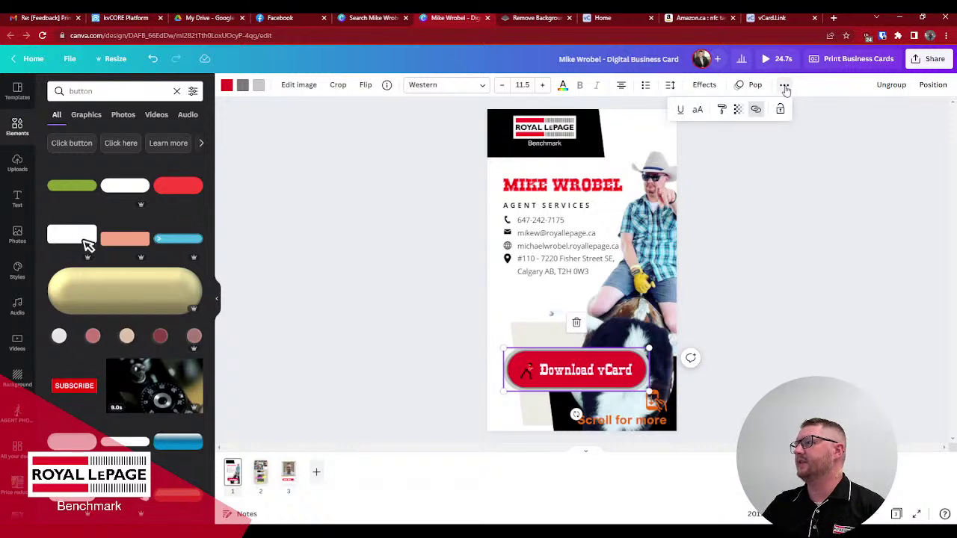
pyautogui.click(756, 110)
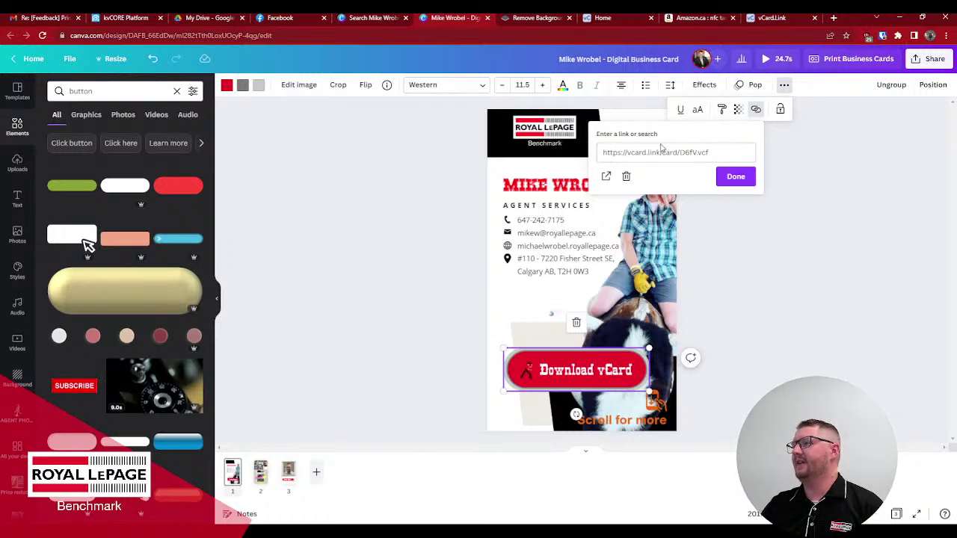
pyautogui.click(724, 149)
pyautogui.press('BackSpace')
pyautogui.hotkey('ctrl', 'v')
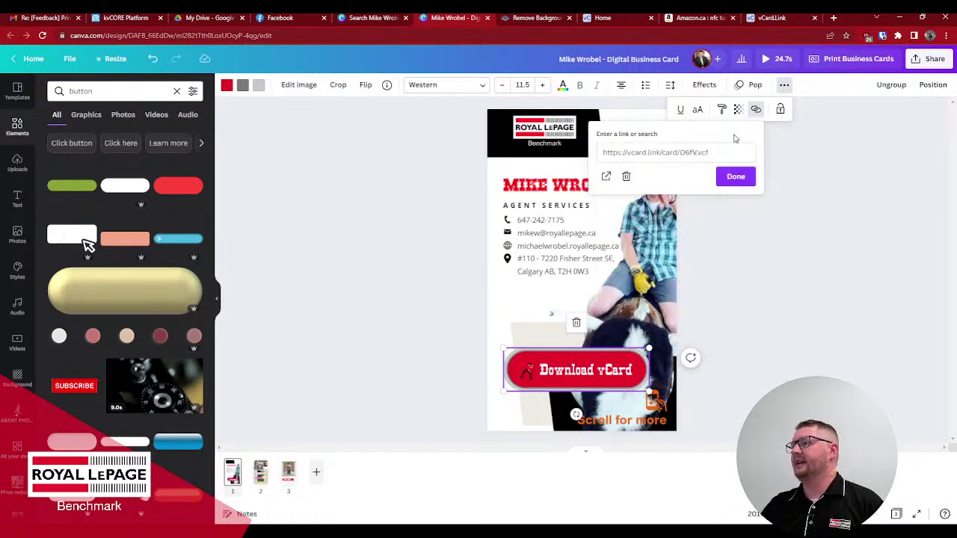
pyautogui.click(732, 175)
pyautogui.click(755, 111)
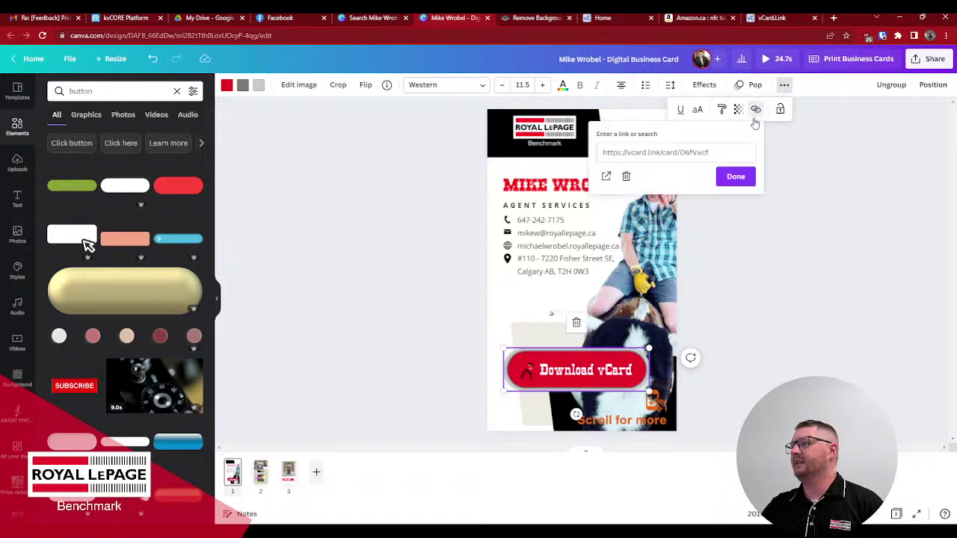
pyautogui.press('Escape')
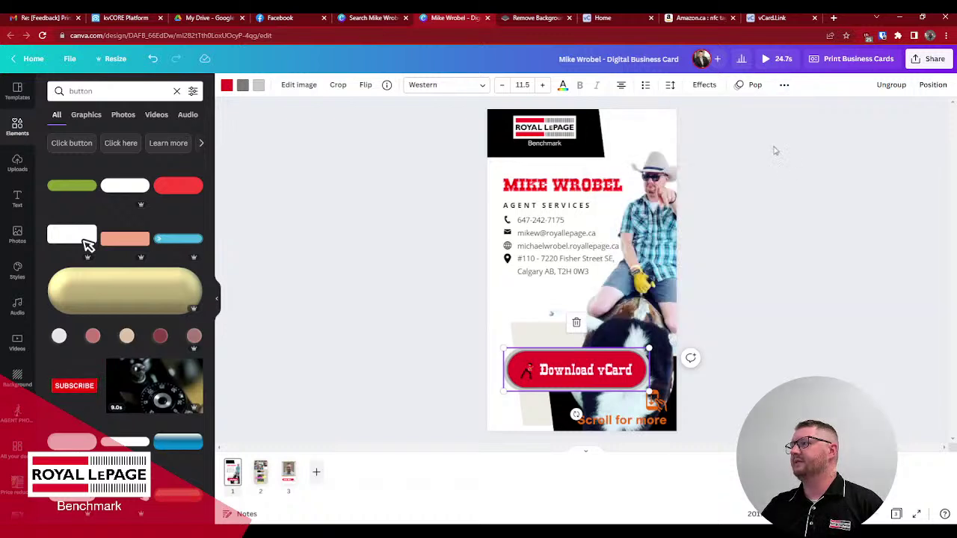
pyautogui.click(785, 85)
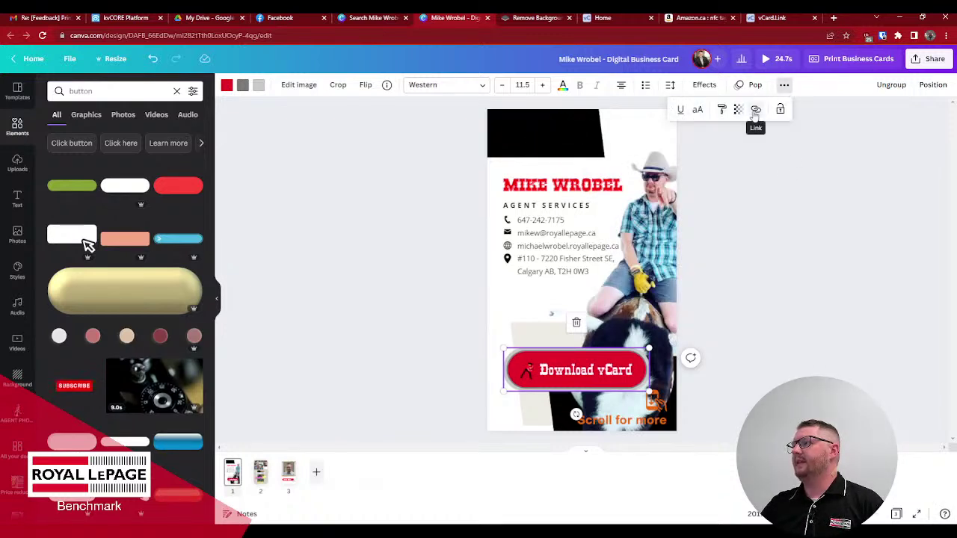
pyautogui.click(755, 109)
pyautogui.hotkey('ctrl', 'v')
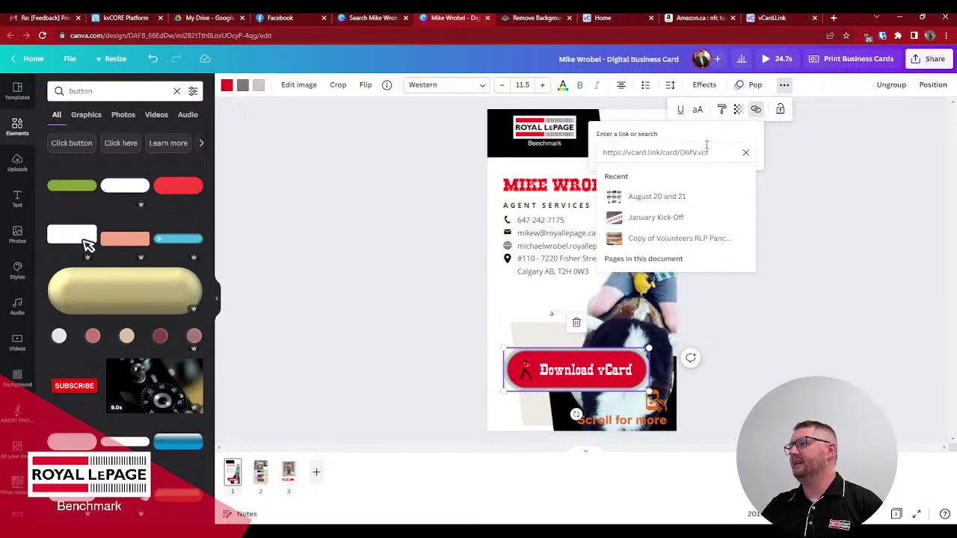
pyautogui.press('Return')
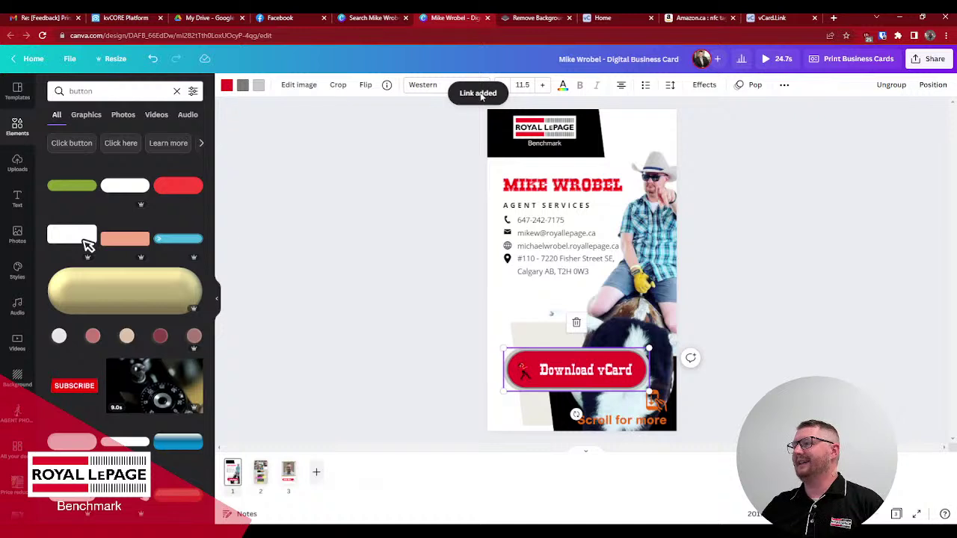
pyautogui.click(784, 85)
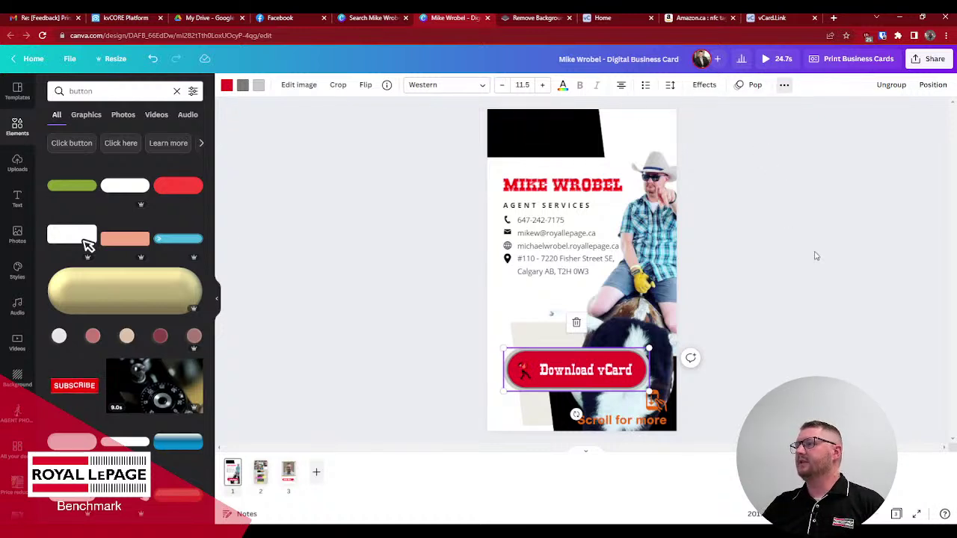
# Look through the My Passions page and the contact page with the email button, and return to page 1
pyautogui.click(265, 473)
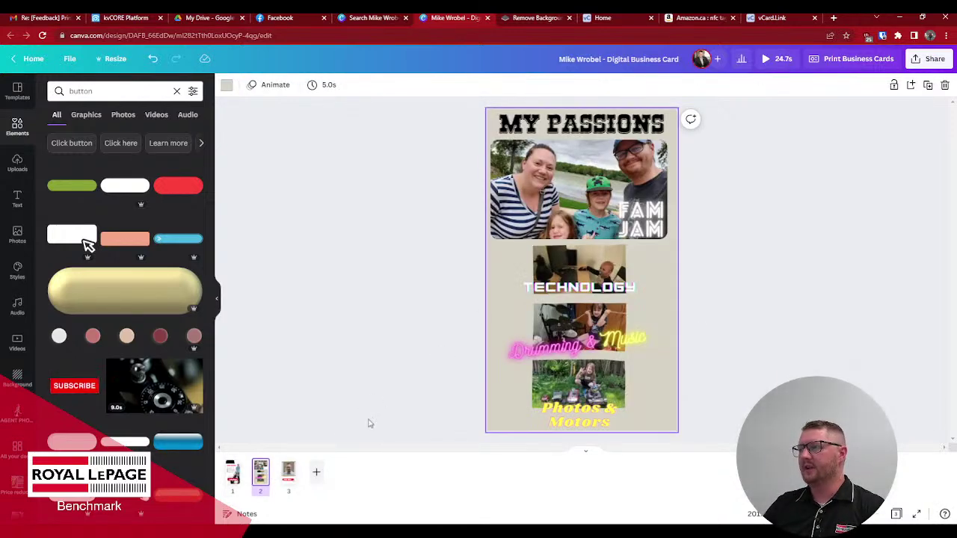
pyautogui.click(291, 478)
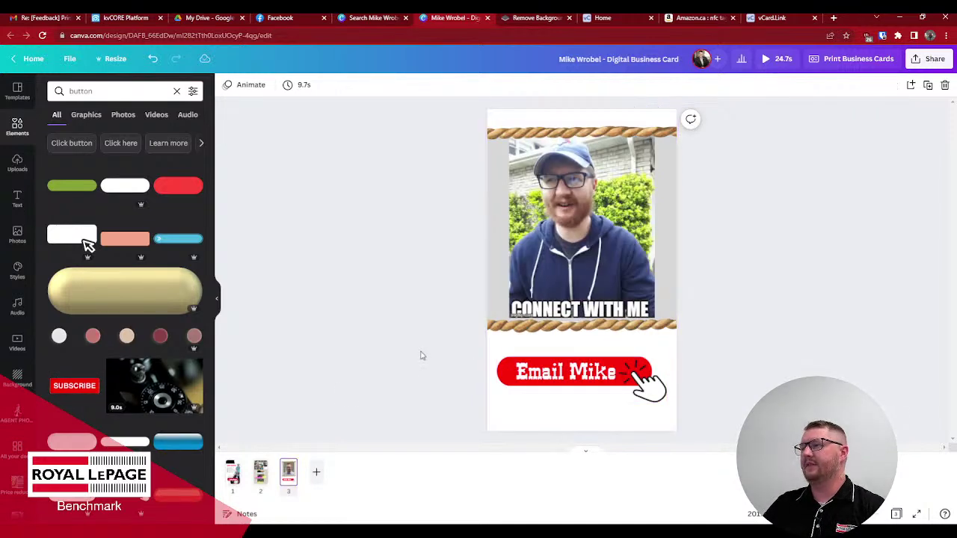
pyautogui.scroll(5, 421, 354)
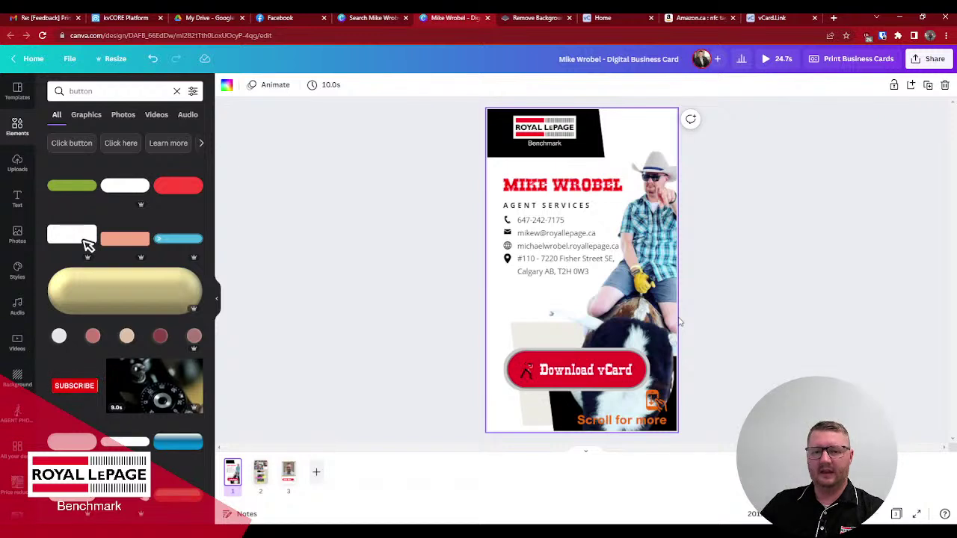
# Hide the page thumbnails, open the website publishing options for the design and leaf through its page preview
pyautogui.click(588, 453)
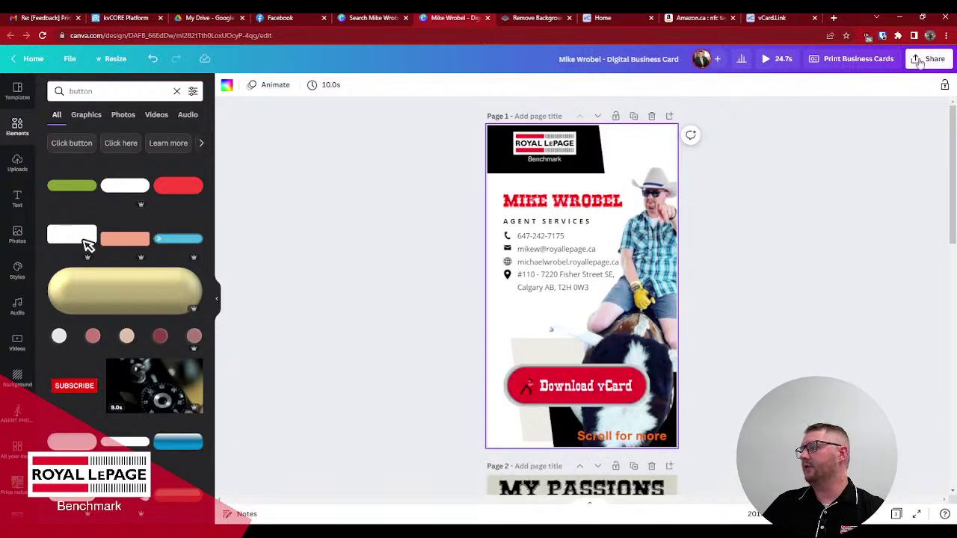
pyautogui.click(926, 62)
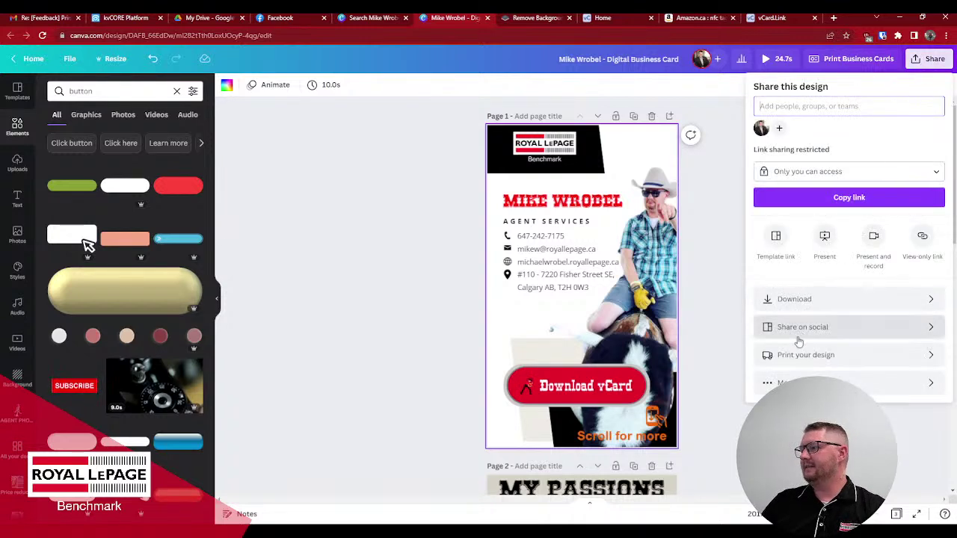
pyautogui.click(793, 383)
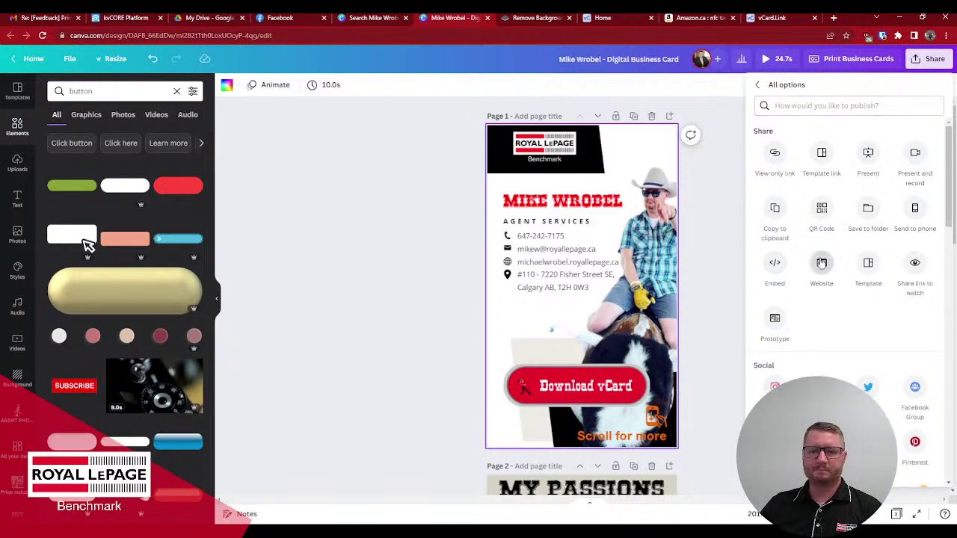
pyautogui.click(821, 263)
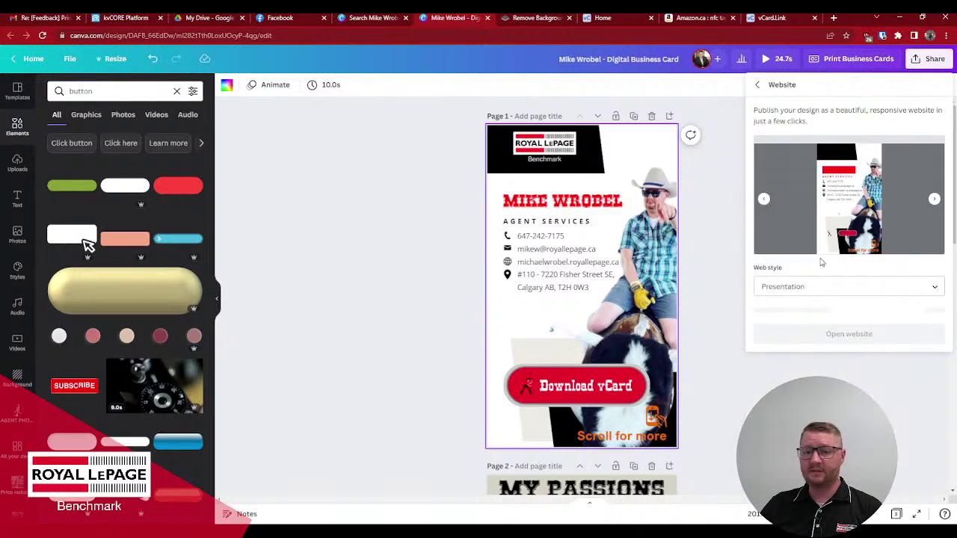
pyautogui.click(762, 196)
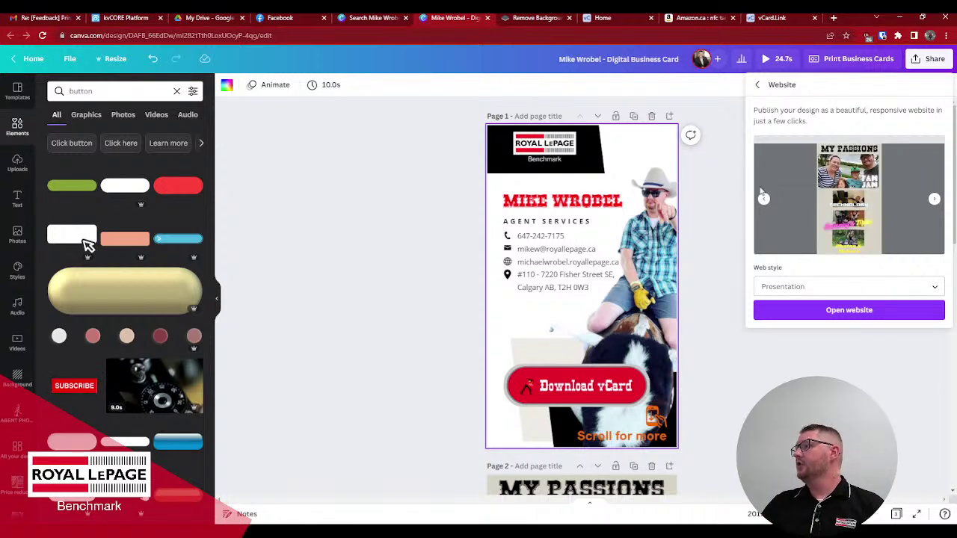
pyautogui.click(931, 198)
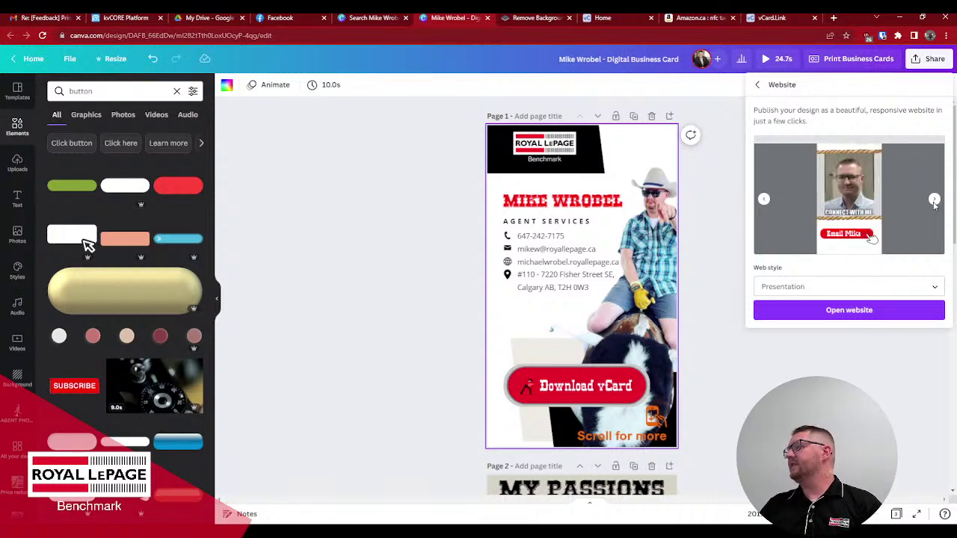
# Preview the Scrolling web style, settle on Presentation, open the design as a website and copy its address
pyautogui.click(839, 288)
pyautogui.click(837, 288)
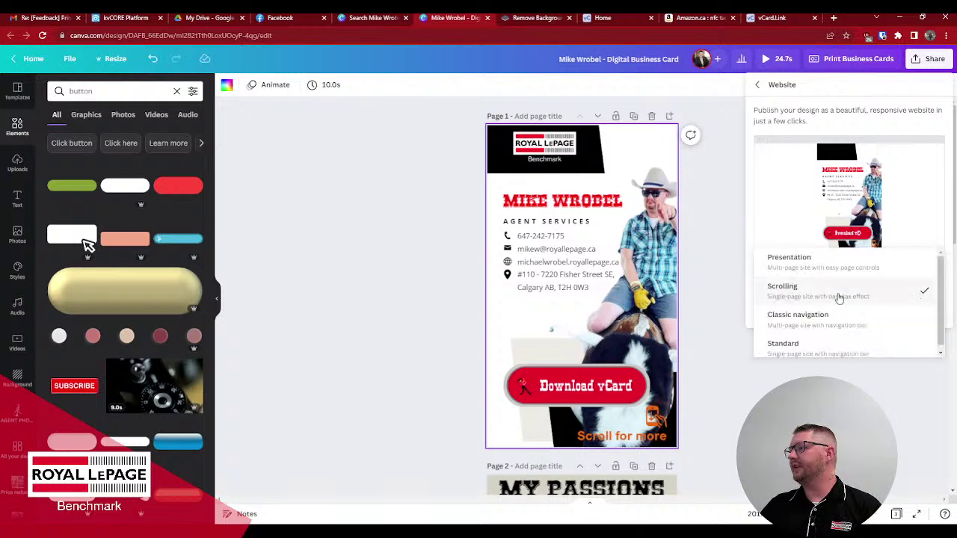
pyautogui.click(789, 263)
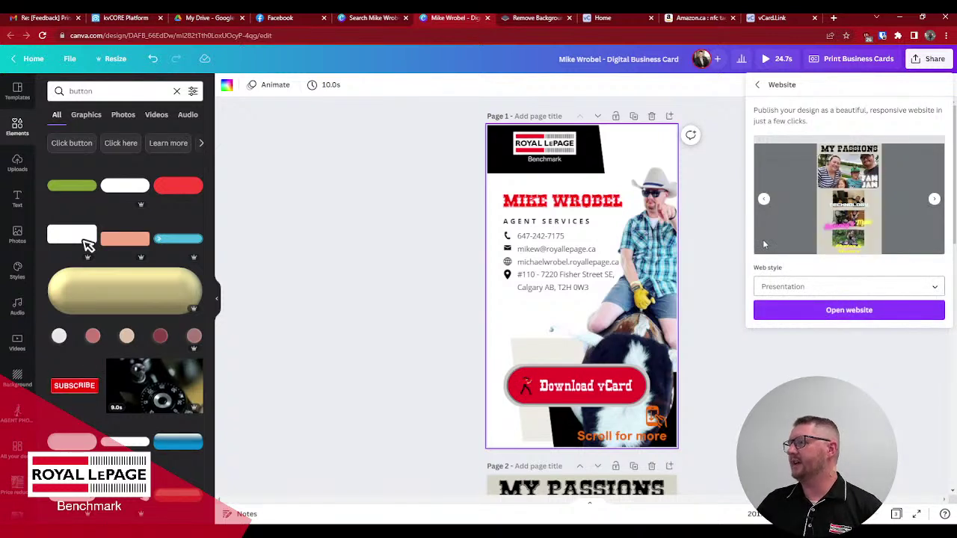
pyautogui.click(846, 311)
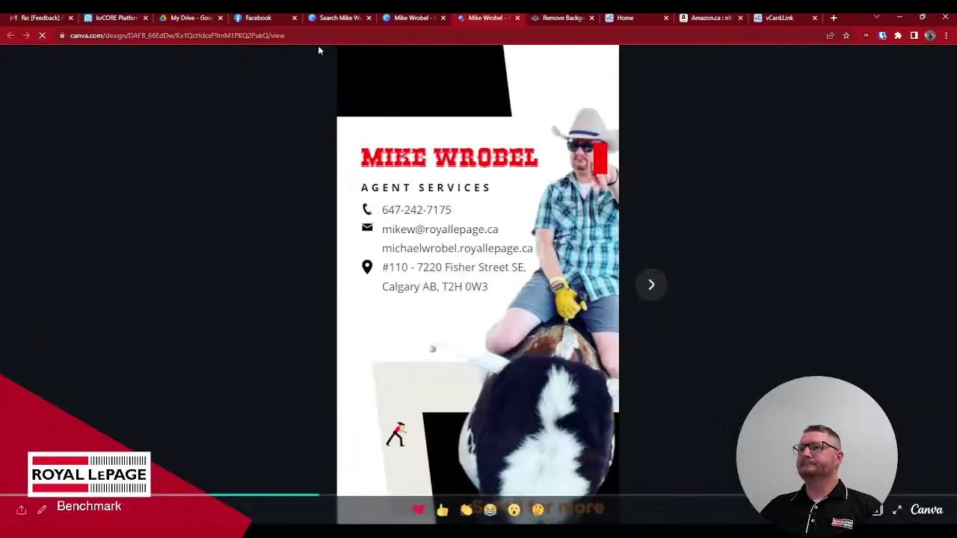
pyautogui.click(317, 40)
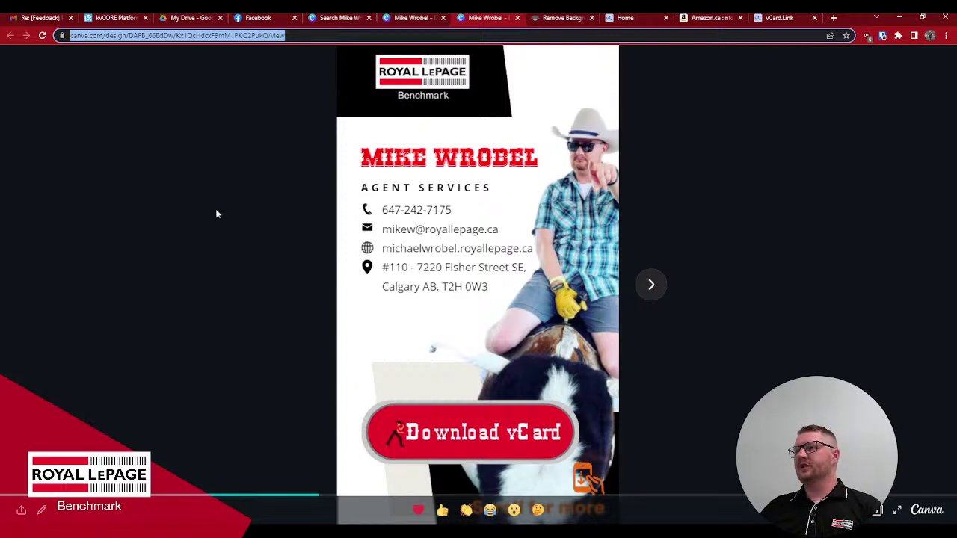
# Page through the published card to the contact page and back, and test the Download vCard button on page 1
pyautogui.click(651, 285)
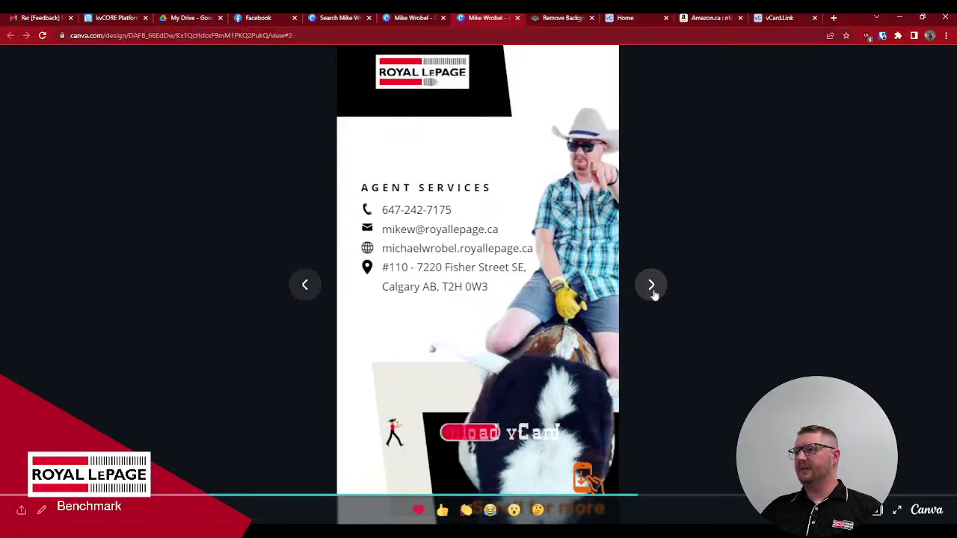
pyautogui.click(652, 285)
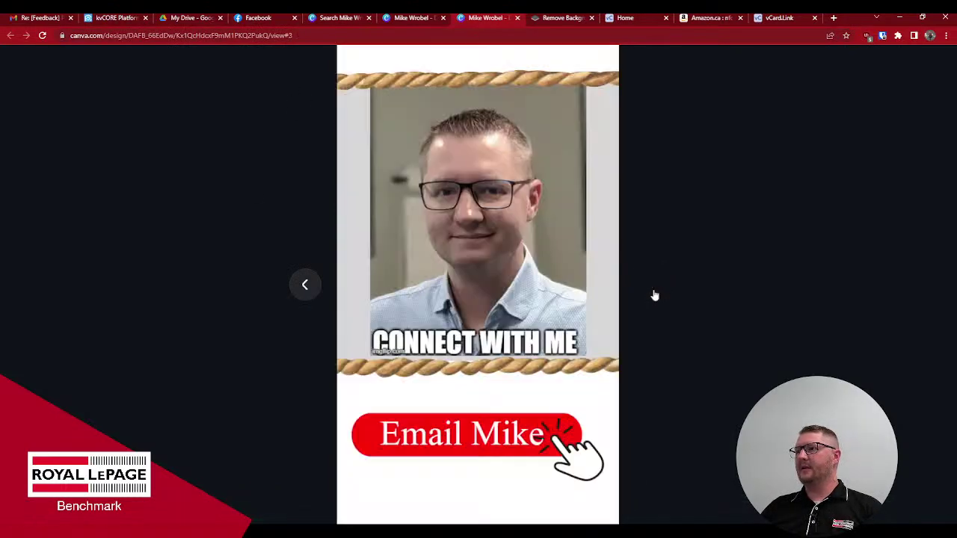
pyautogui.click(305, 285)
pyautogui.click(305, 284)
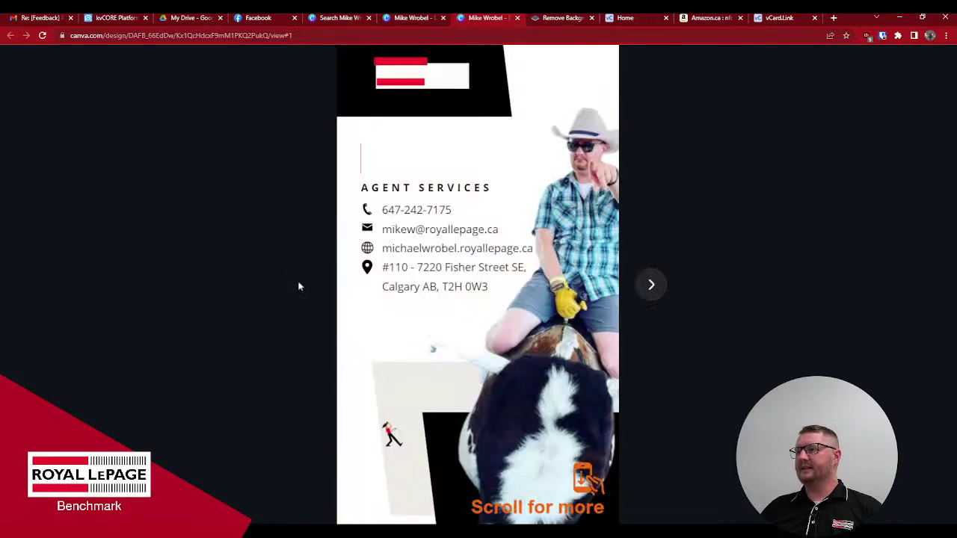
pyautogui.click(463, 434)
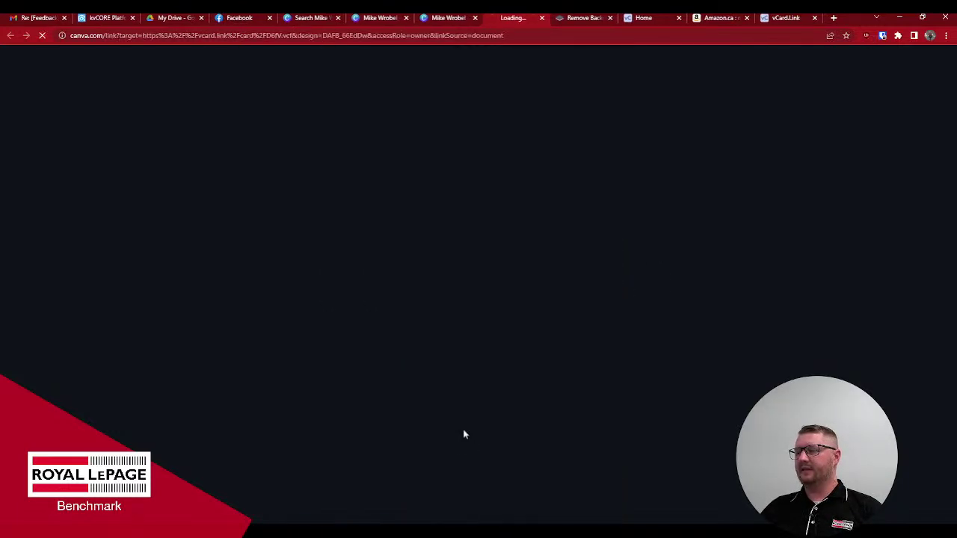
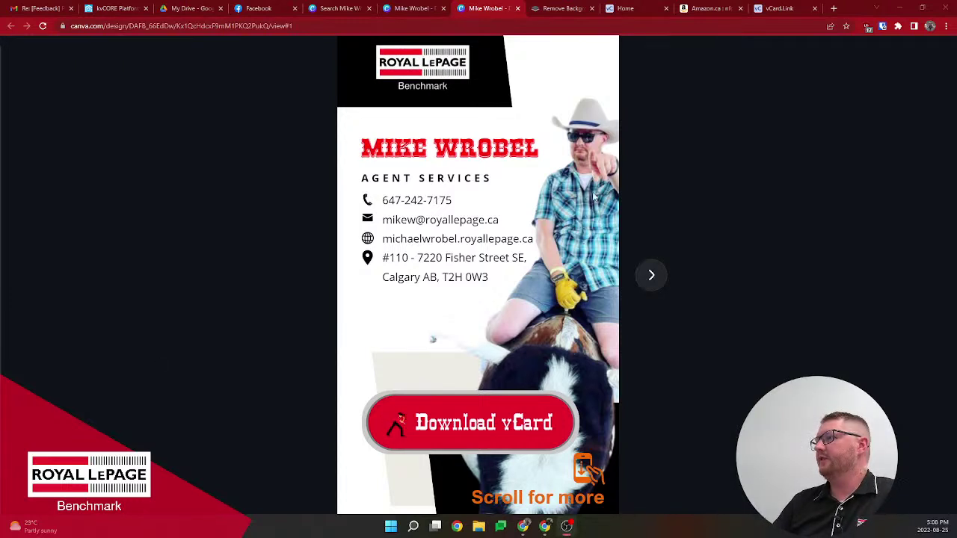
# Preview the browser-generated QR code for the published card and close it without downloading
pyautogui.click(830, 28)
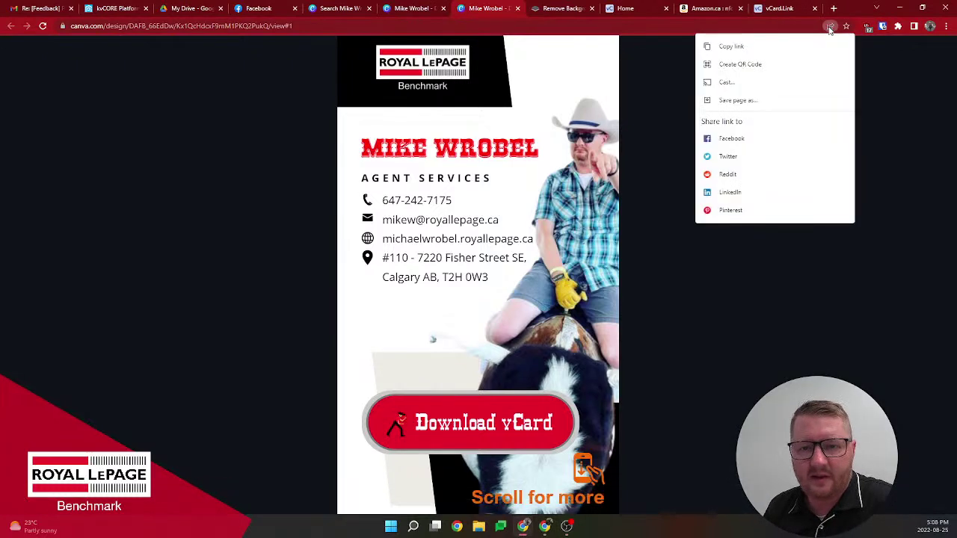
pyautogui.click(752, 71)
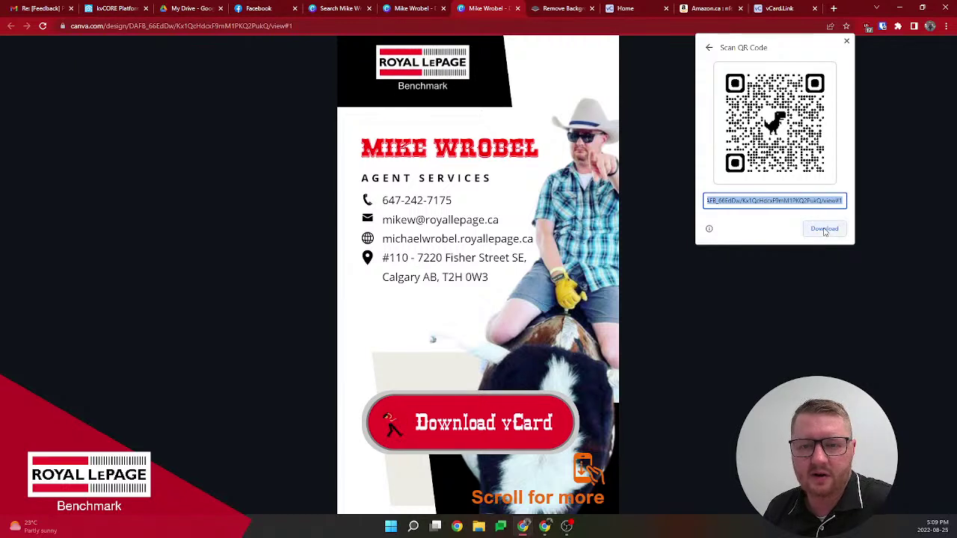
pyautogui.click(847, 44)
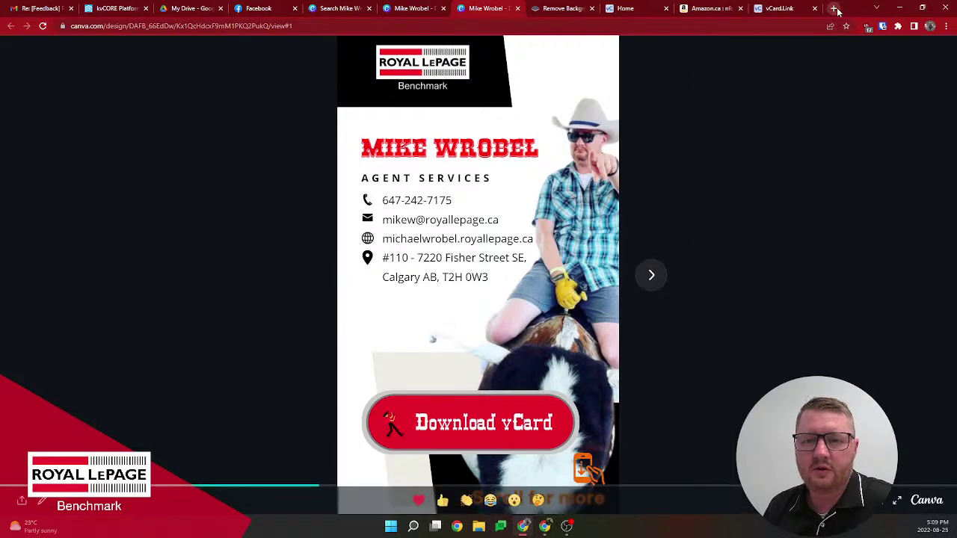
# Search the web for QR Code Monkey in a new tab and open the qrcode-monkey.com generator
pyautogui.click(834, 8)
pyautogui.write('qr code mon')
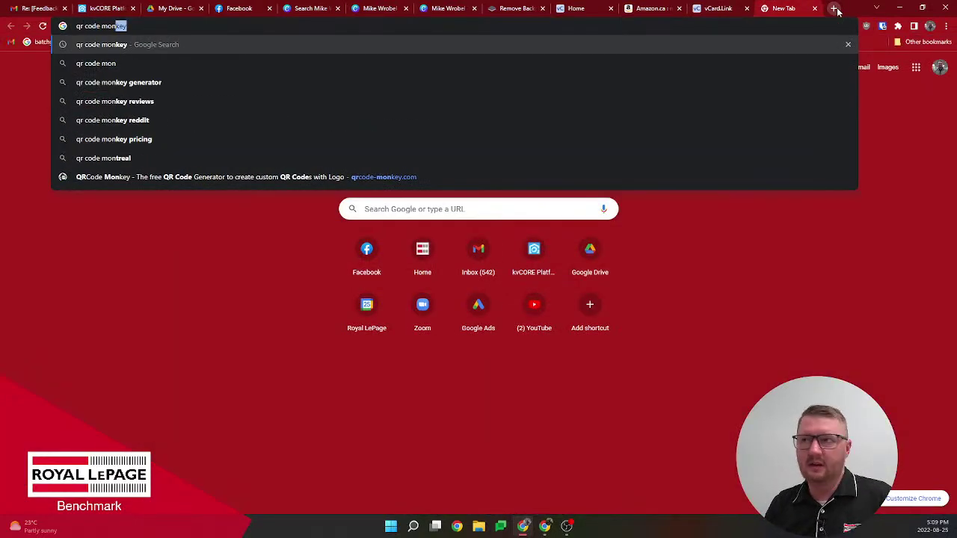
pyautogui.press('Return')
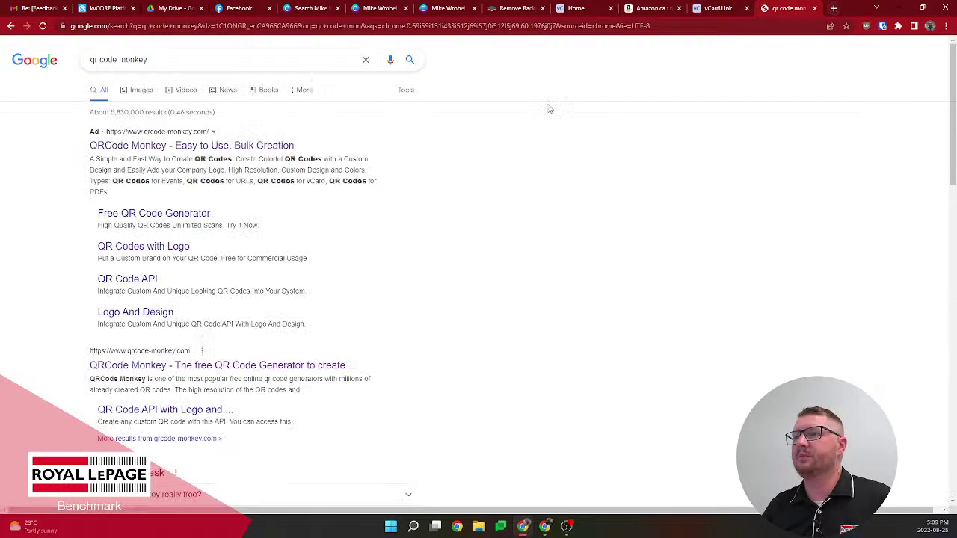
pyautogui.scroll(-1, 225, 340)
pyautogui.scroll(-1, 224, 340)
pyautogui.click(337, 265)
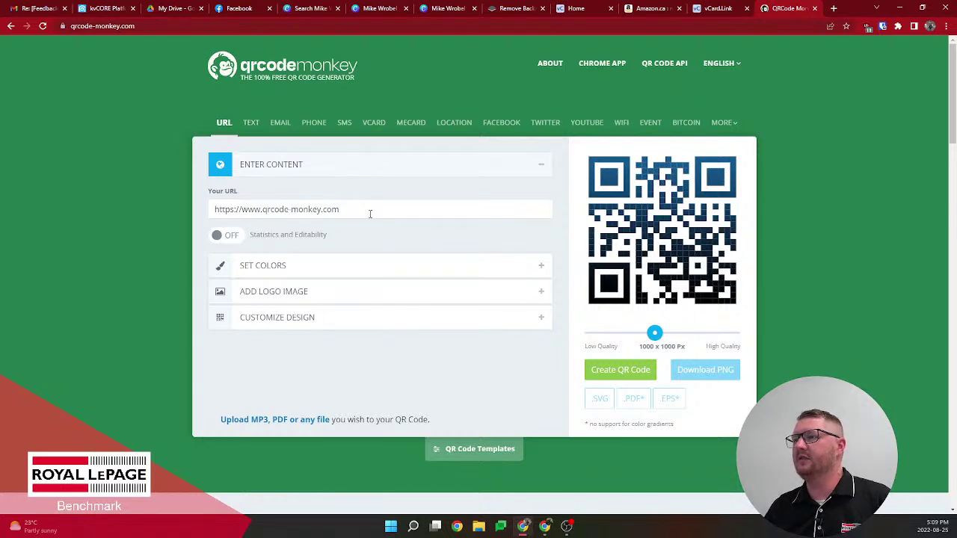
pyautogui.tripleClick(370, 211)
pyautogui.write('https://www.canva.com/design/DAFB_66EdDw/Kx1QcHdcxF9mM1PKQ2PukQ/view')
pyautogui.click(178, 194)
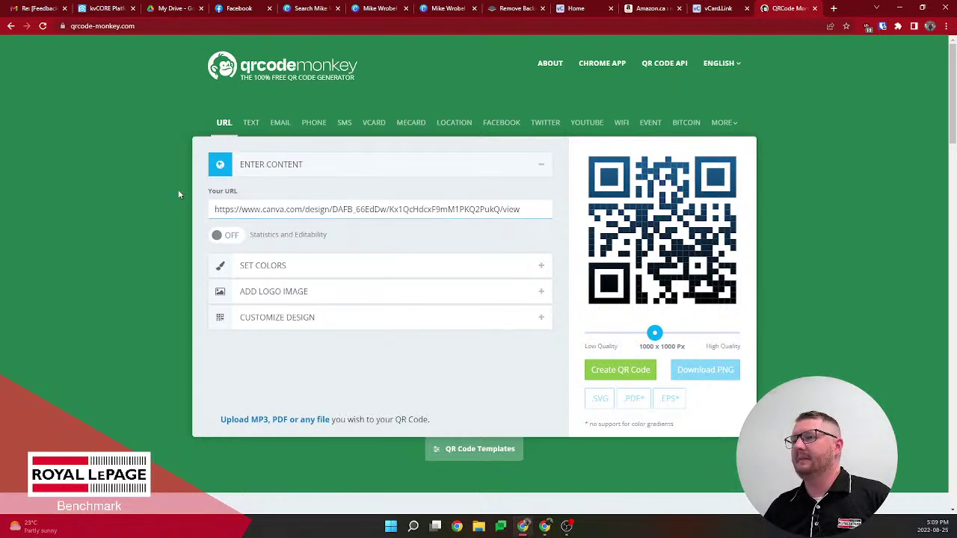
# Set the foreground color to a radial gradient with #ea002a first and #000000 second, and create the QR code
pyautogui.click(340, 276)
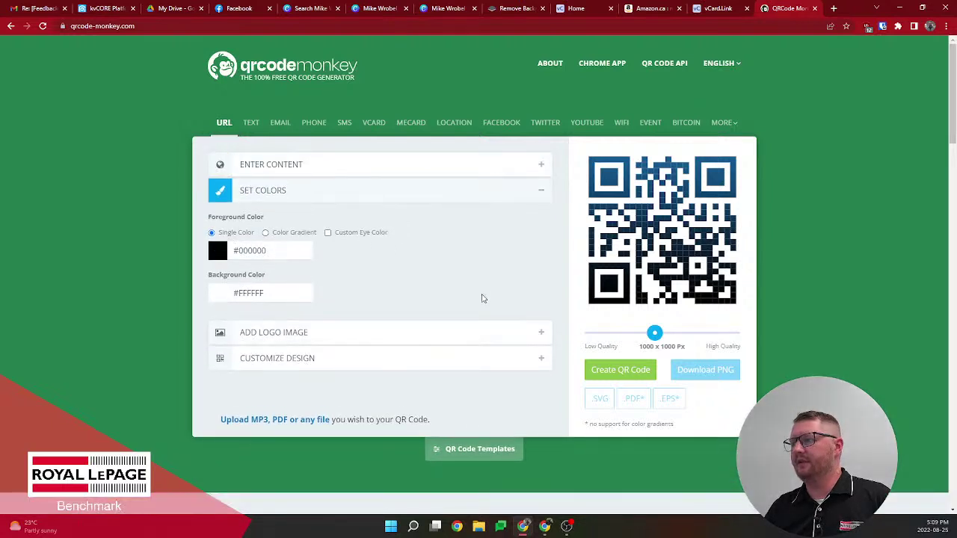
pyautogui.click(271, 234)
pyautogui.click(353, 252)
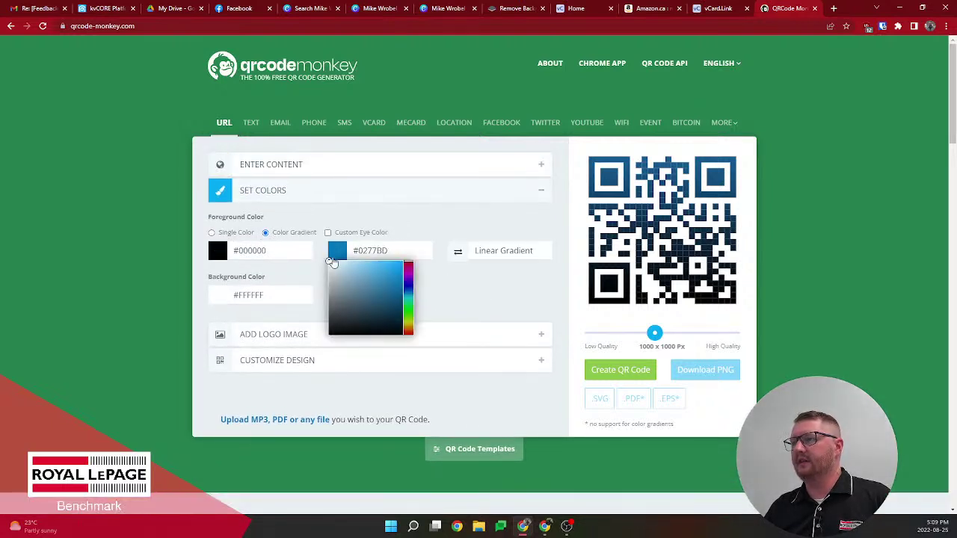
pyautogui.moveTo(354, 252); pyautogui.dragTo(399, 250)
pyautogui.write('#ea002a')
pyautogui.press('Tab')
pyautogui.click(458, 252)
pyautogui.click(502, 251)
pyautogui.click(506, 276)
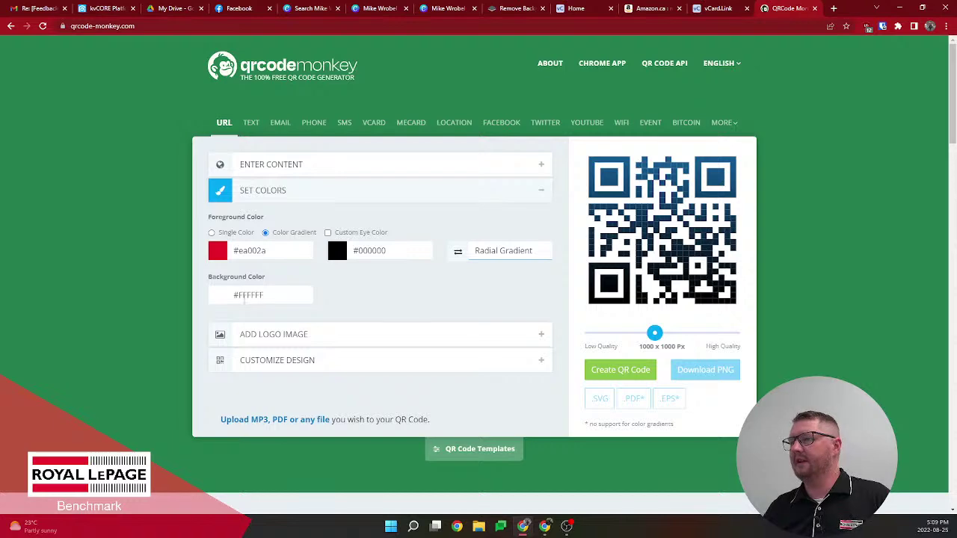
pyautogui.click(634, 369)
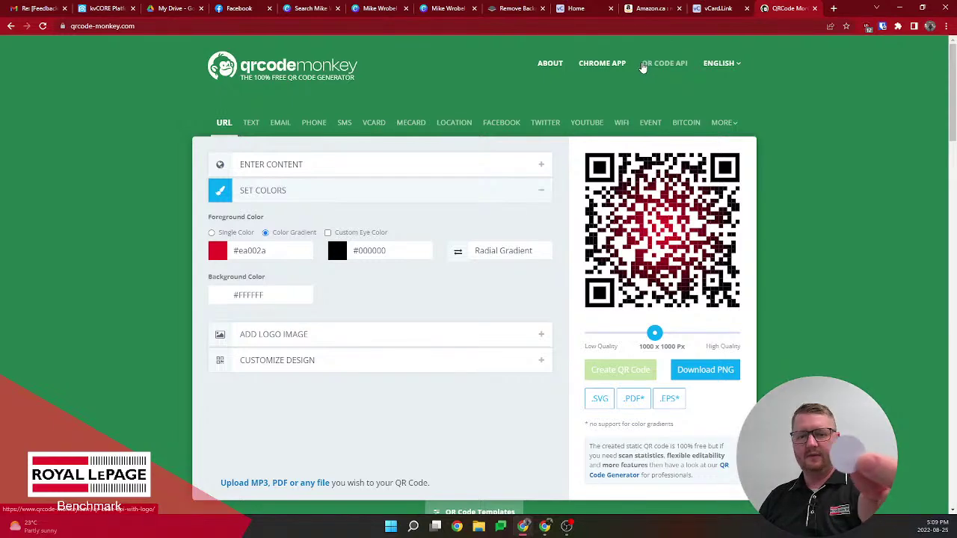
# Switch to the Amazon results for NFC tags
pyautogui.click(655, 9)
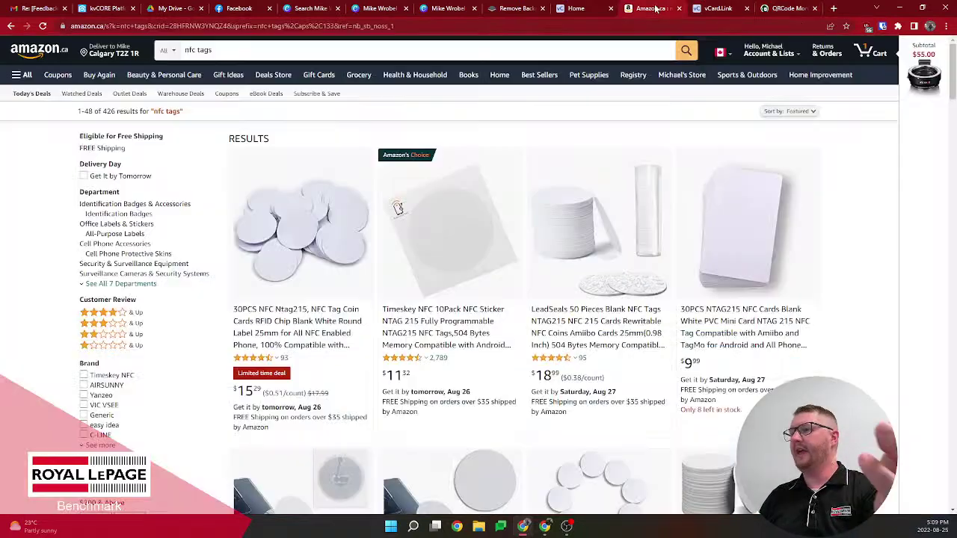